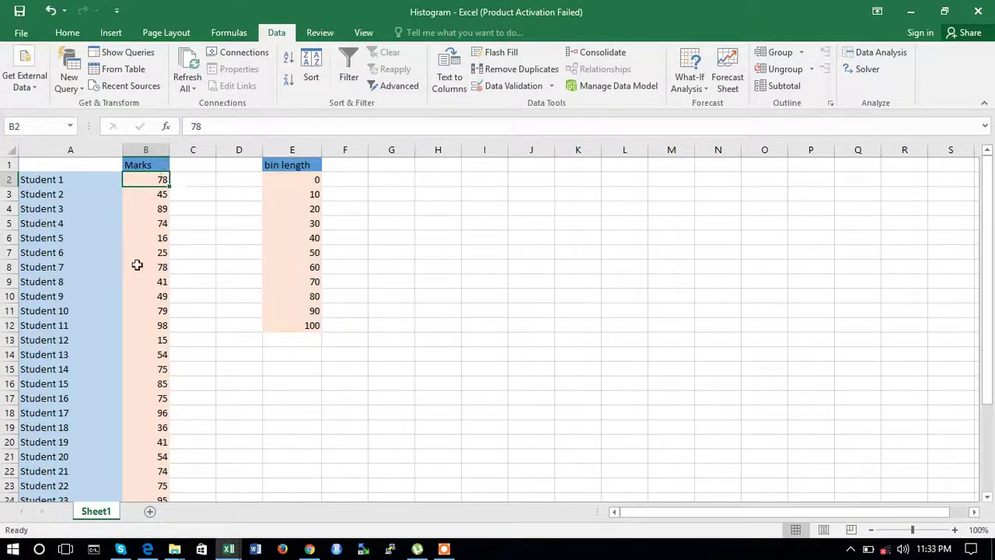
Select bin cell E2 and bring up the Data Analysis tool list to choose Histogram
{"action": "scroll", "coordinate": [113, 343], "scroll_direction": "down", "scroll_amount": 1}
{"action": "scroll", "coordinate": [113, 343], "scroll_direction": "down", "scroll_amount": 3}
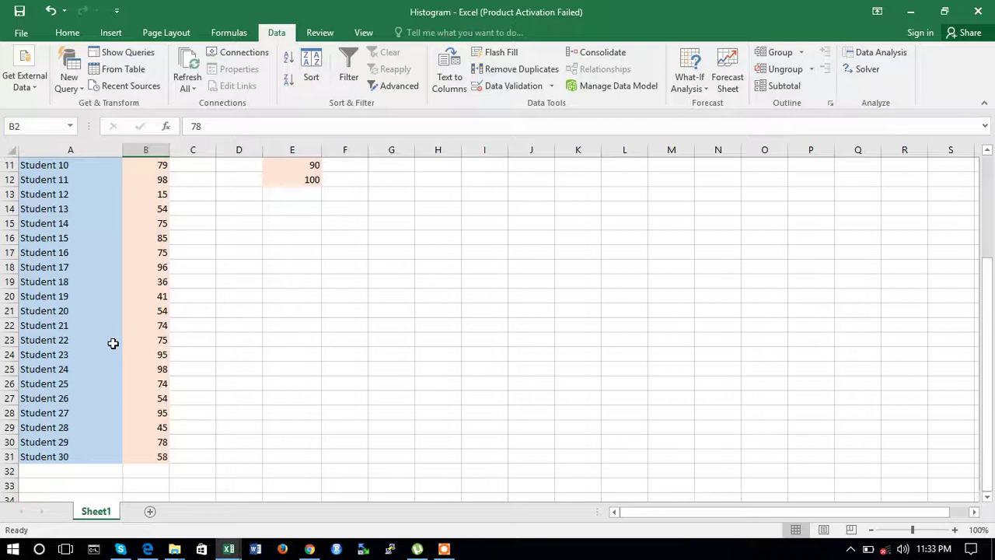
{"action": "scroll", "coordinate": [112, 342], "scroll_direction": "up", "scroll_amount": 4}
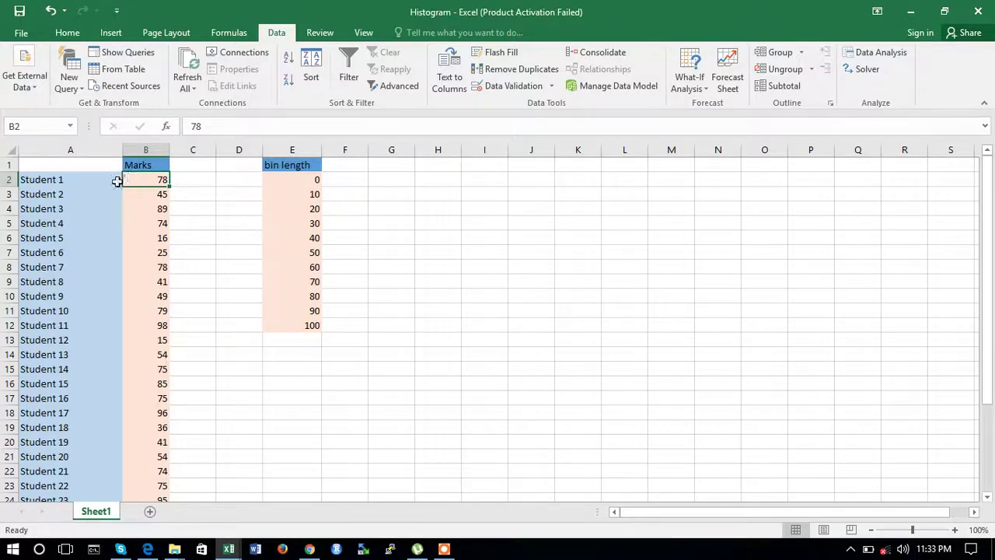
{"action": "scroll", "coordinate": [68, 391], "scroll_direction": "down", "scroll_amount": 4}
{"action": "scroll", "coordinate": [67, 389], "scroll_direction": "up", "scroll_amount": 4}
{"action": "left_click", "coordinate": [302, 179]}
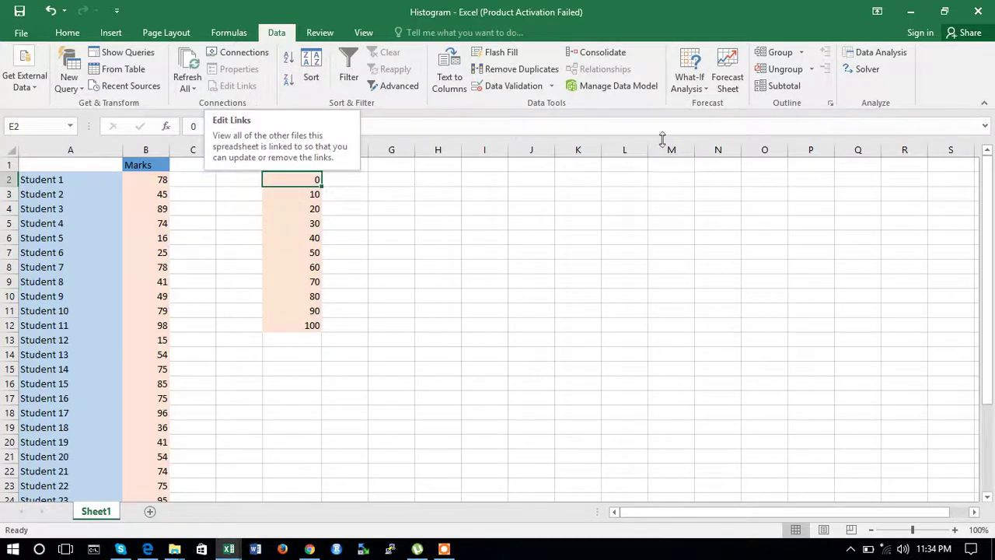
{"action": "left_click", "coordinate": [864, 60]}
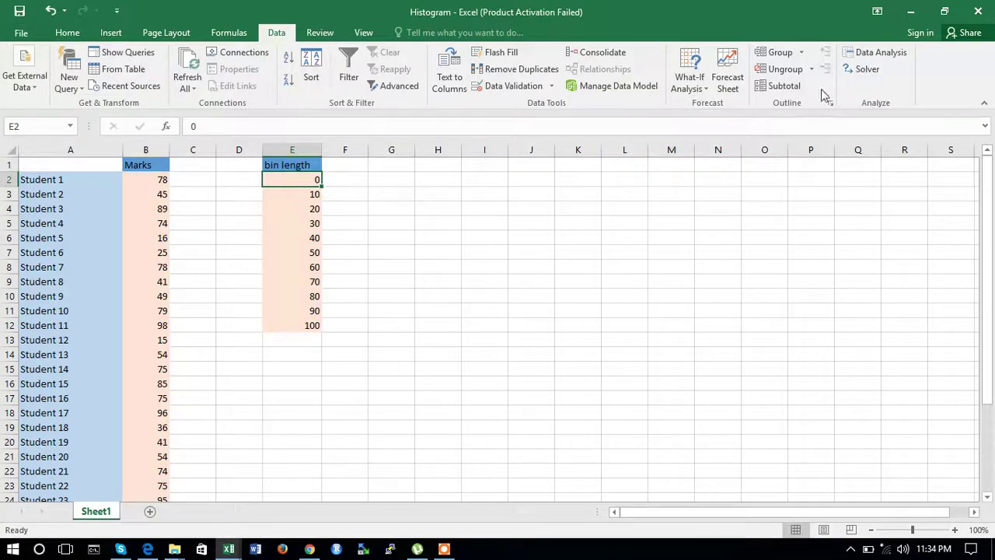
{"action": "left_click", "coordinate": [877, 55]}
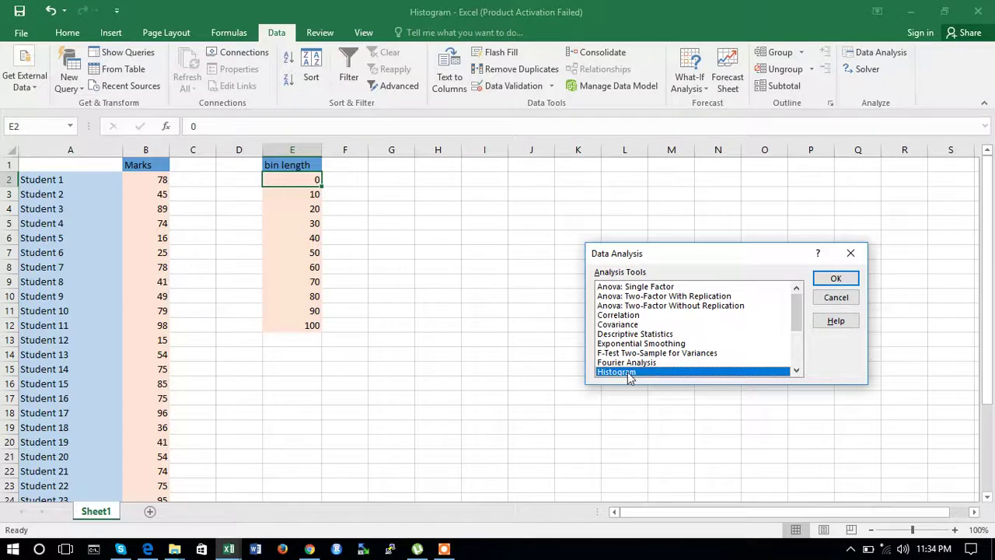
Start the Histogram analysis and set its input range to the marks in $B$2:$B$31
{"action": "left_click_drag", "start_coordinate": [797, 316], "coordinate": [802, 333]}
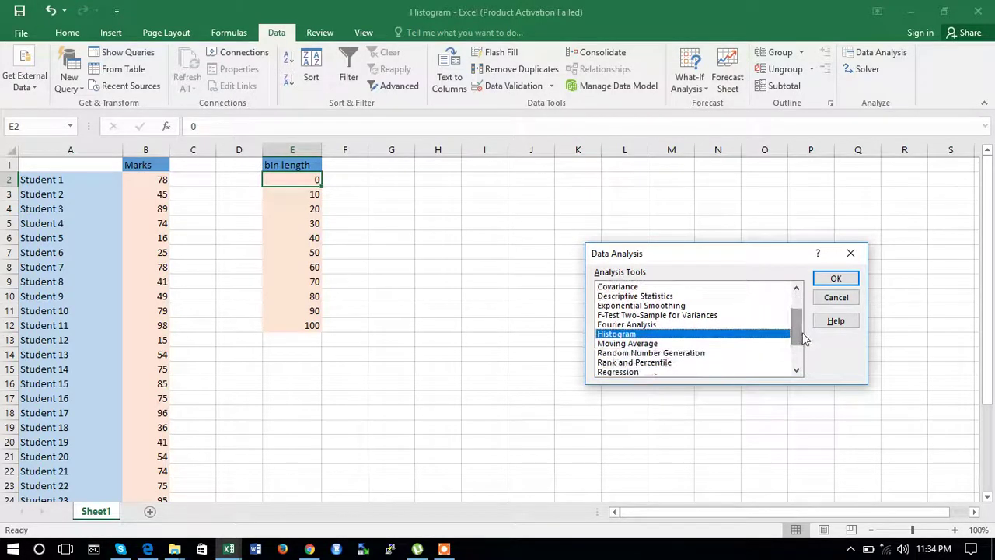
{"action": "left_click", "coordinate": [832, 281]}
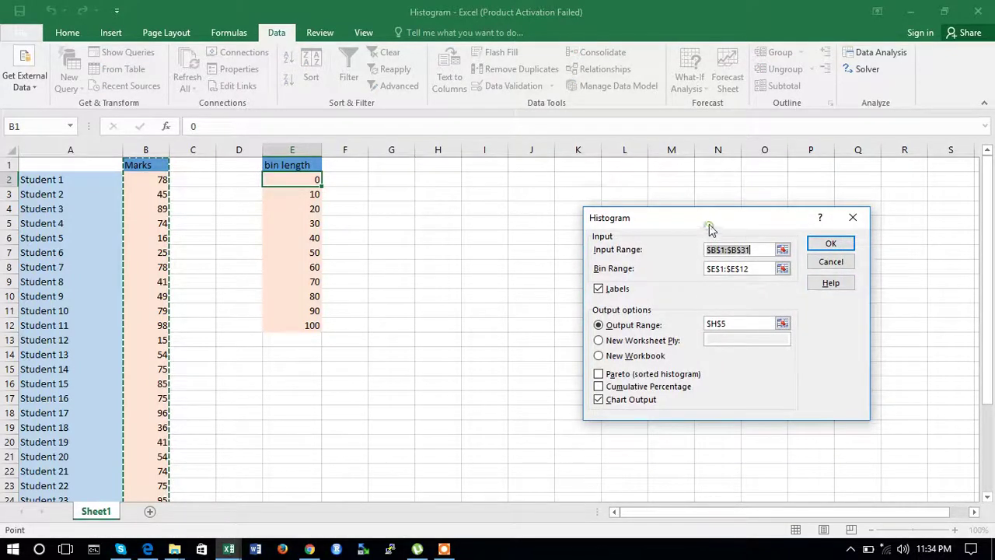
{"action": "left_click_drag", "start_coordinate": [709, 226], "coordinate": [707, 209]}
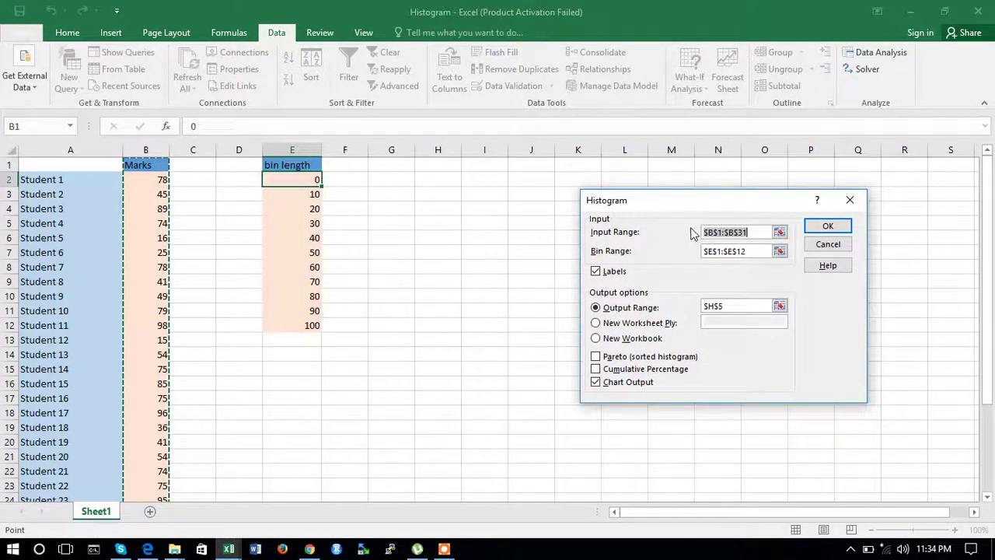
{"action": "left_click", "coordinate": [144, 183]}
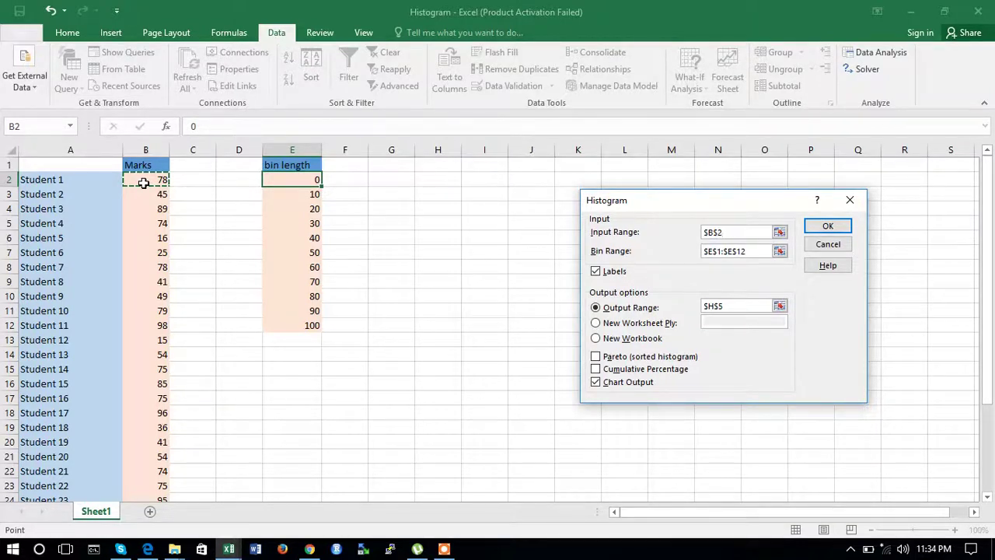
{"action": "key", "text": "ctrl+shift+Down"}
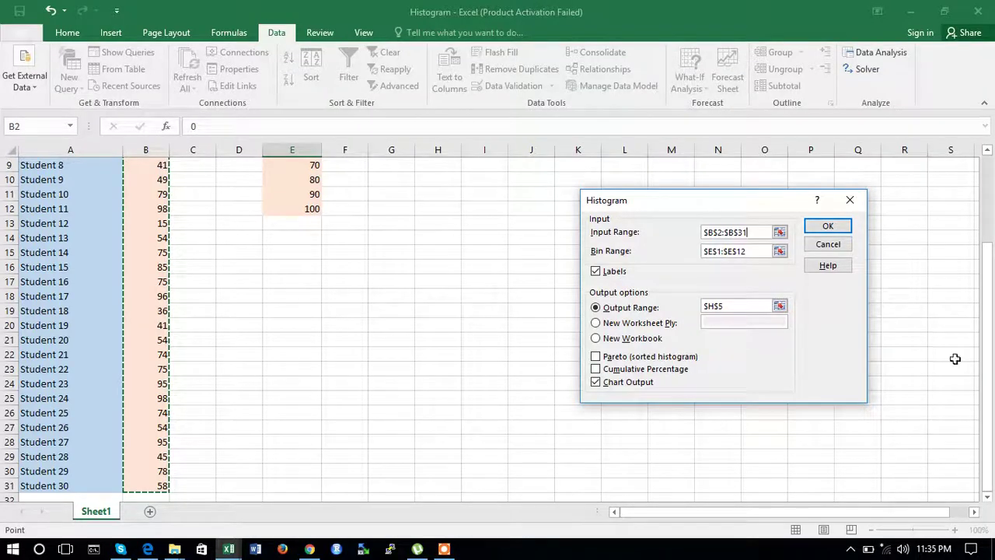
{"action": "left_click_drag", "start_coordinate": [988, 295], "coordinate": [989, 175]}
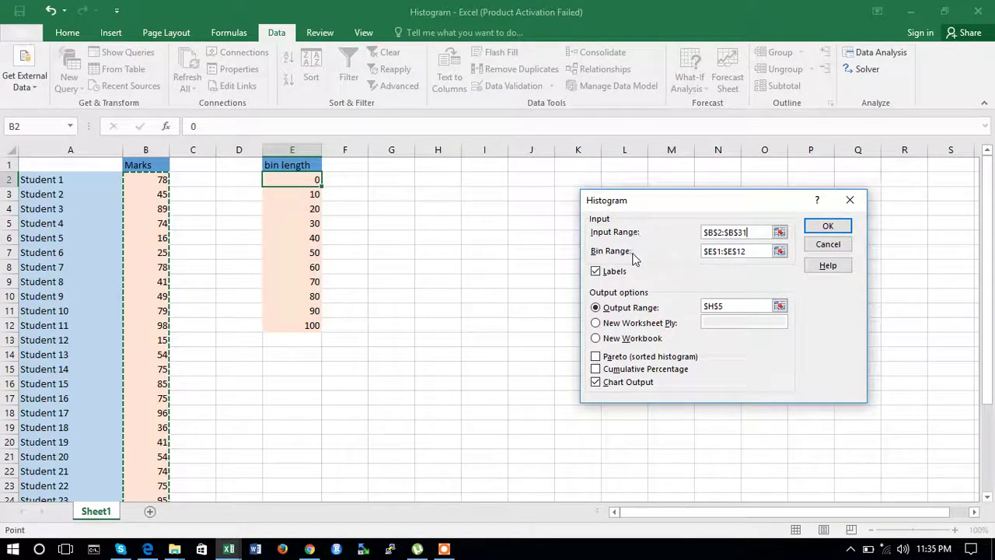
Set the Histogram bin range to $E$2:$E$12 and untick Labels
{"action": "left_click", "coordinate": [779, 251]}
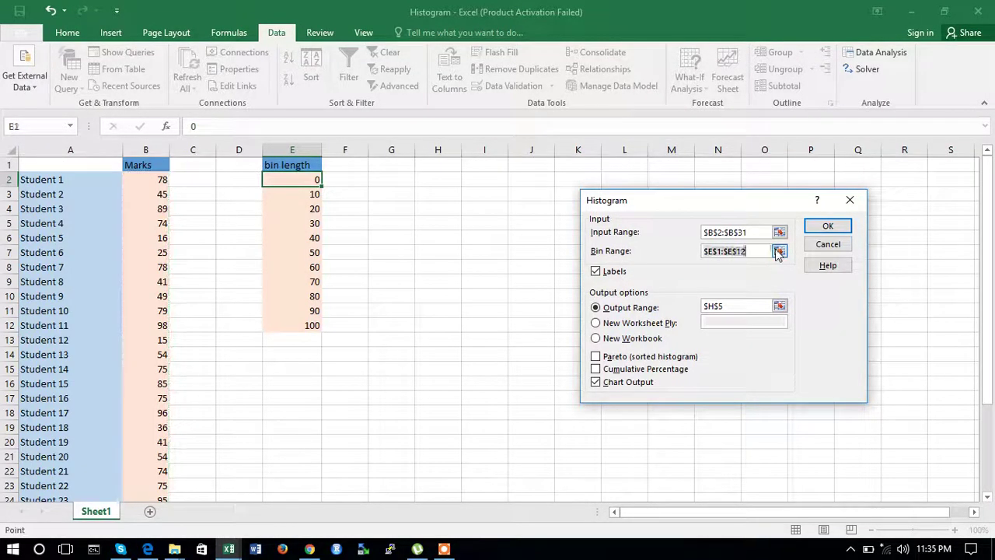
{"action": "left_click", "coordinate": [297, 180]}
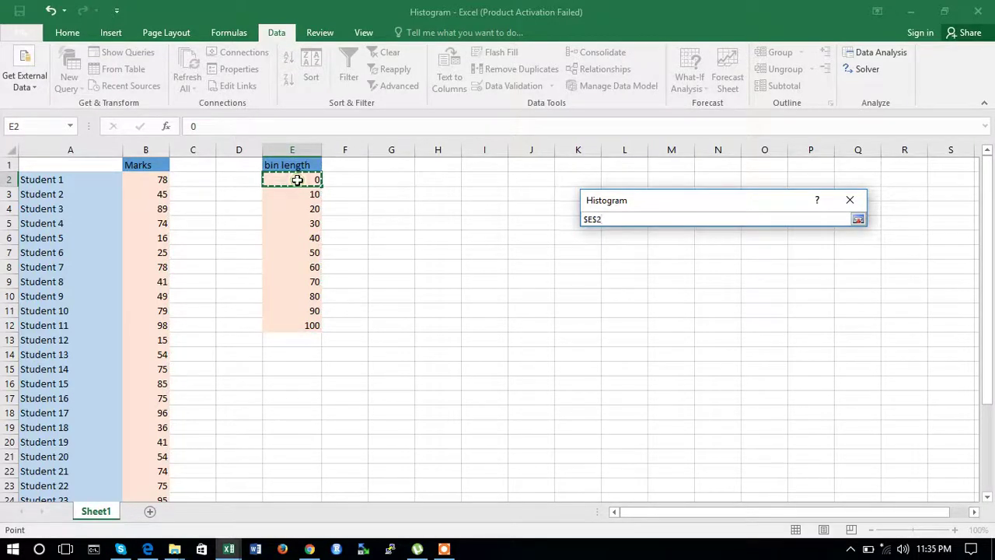
{"action": "key", "text": "ctrl+shift+Down"}
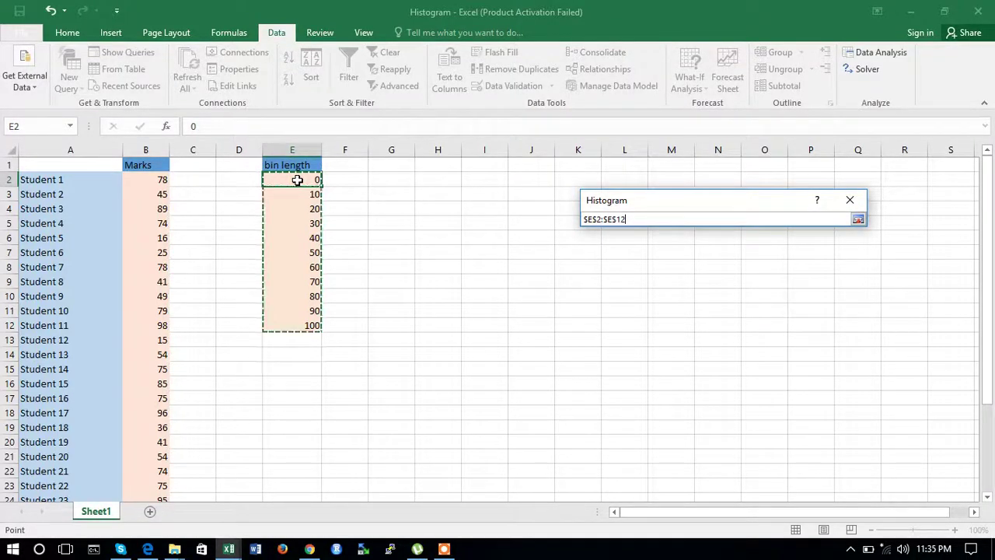
{"action": "left_click", "coordinate": [858, 220]}
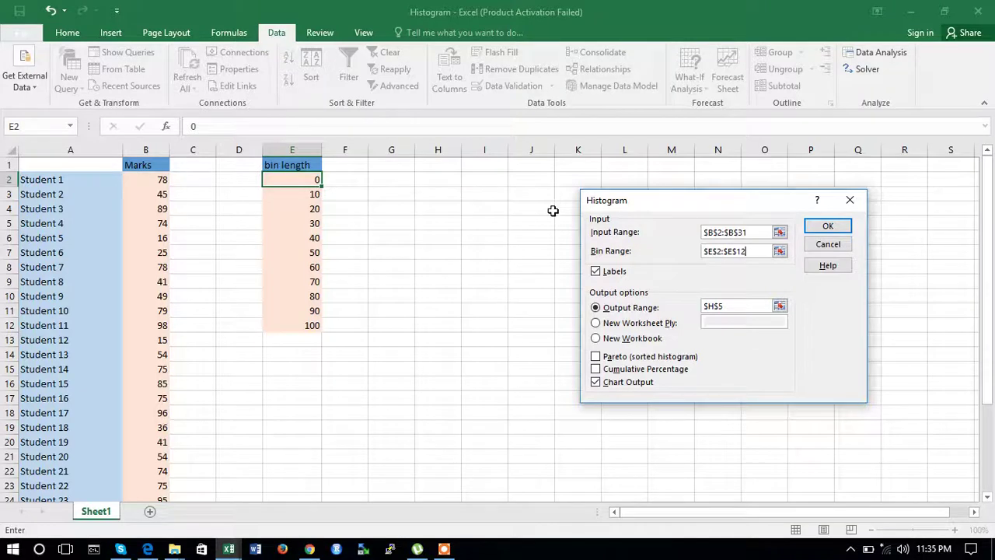
{"action": "left_click", "coordinate": [596, 272]}
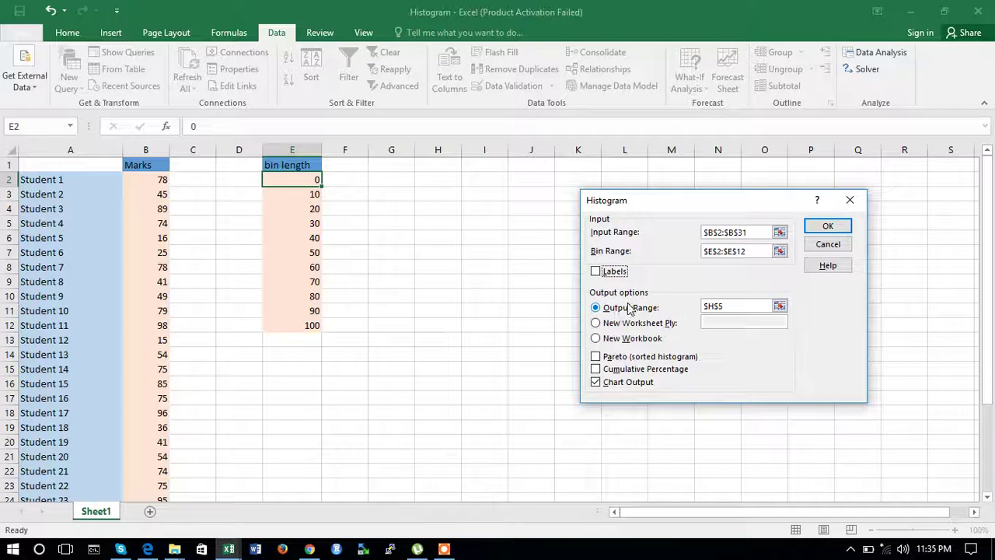
Output the histogram to $H$7 with Chart Output on and run the analysis
{"action": "left_click", "coordinate": [778, 306]}
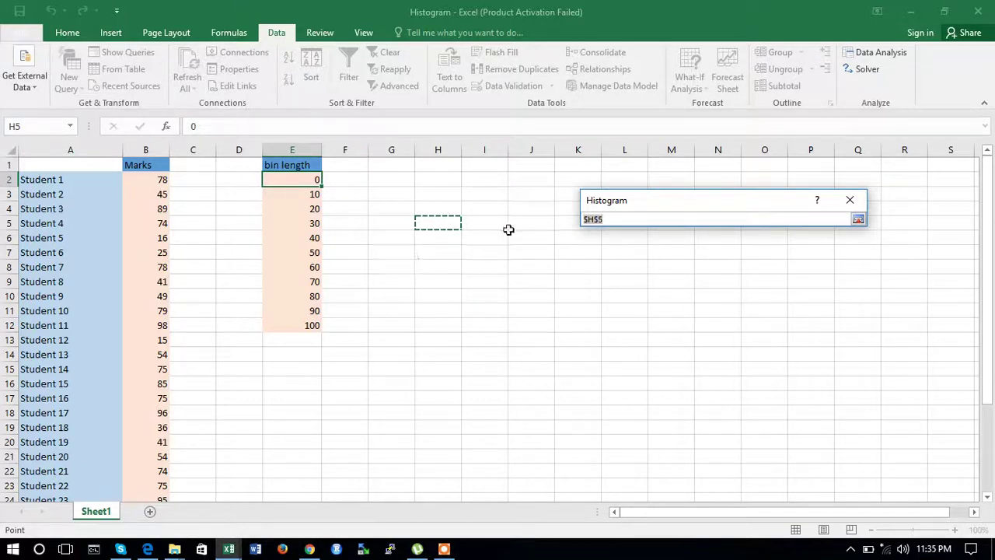
{"action": "left_click", "coordinate": [438, 246]}
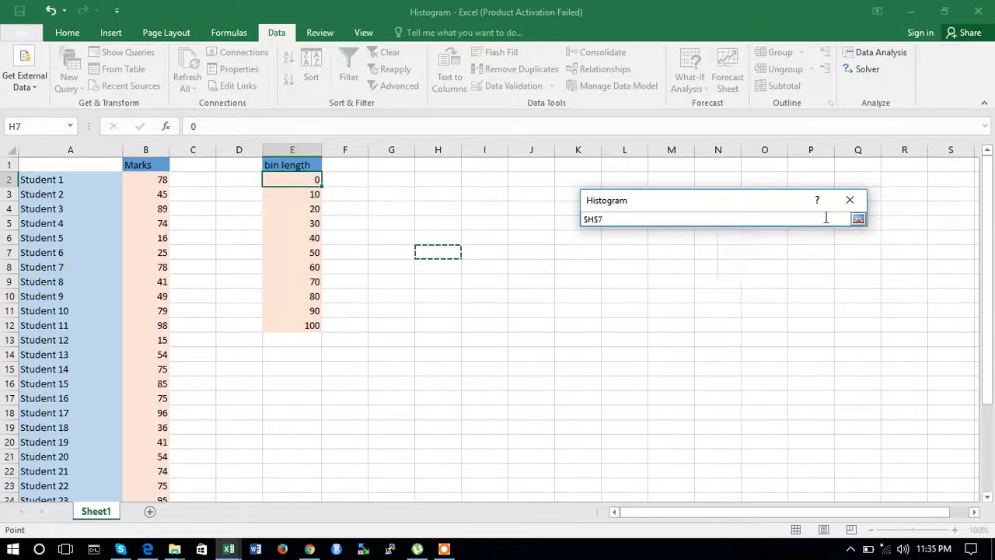
{"action": "left_click", "coordinate": [858, 222]}
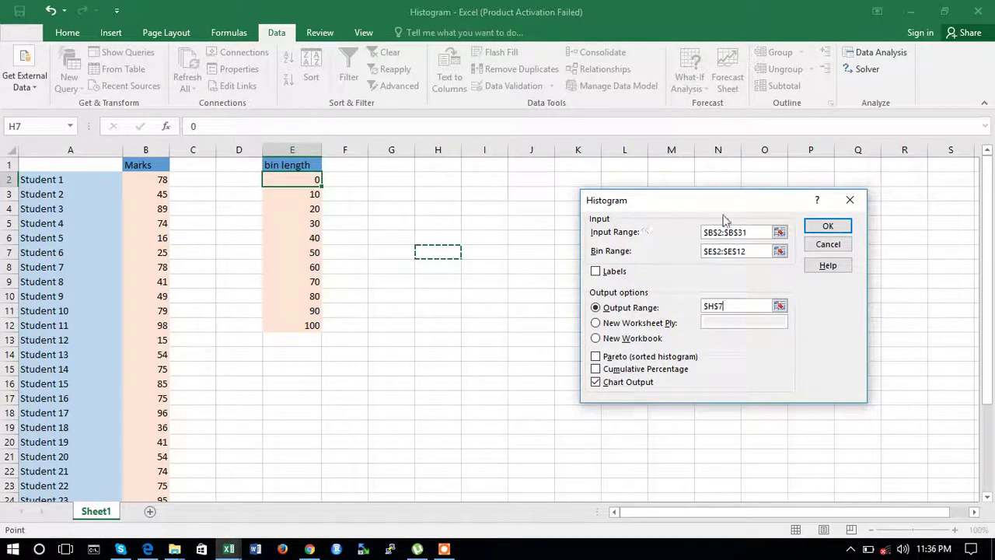
{"action": "left_click", "coordinate": [811, 226]}
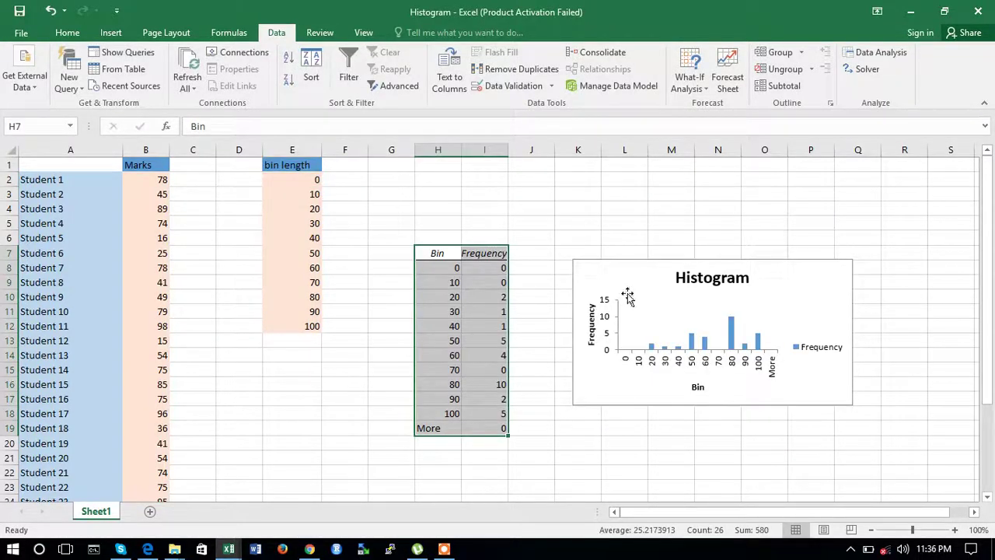
Enlarge the Histogram chart by dragging its top-right and bottom-left corners outward
{"action": "left_click", "coordinate": [784, 277]}
{"action": "left_click_drag", "start_coordinate": [853, 260], "coordinate": [885, 197]}
{"action": "left_click_drag", "start_coordinate": [573, 405], "coordinate": [529, 471]}
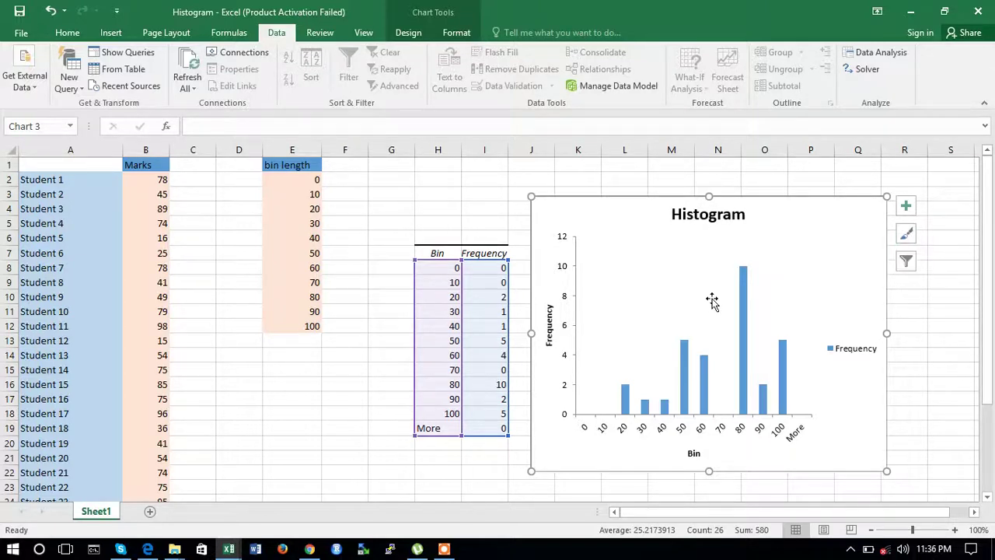
Add data labels, a data table and a linear trendline to the chart, then widen it leftward
{"action": "left_click", "coordinate": [909, 205]}
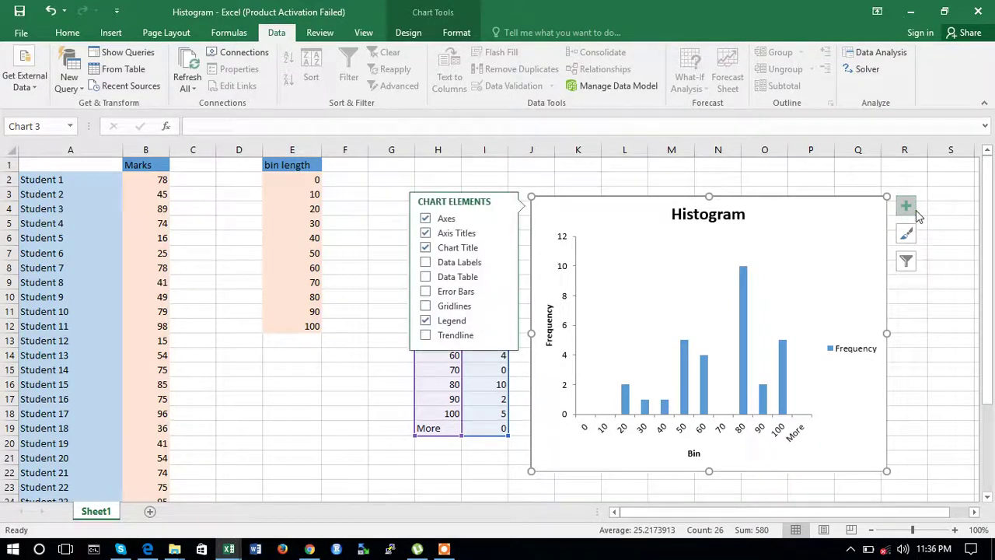
{"action": "left_click", "coordinate": [425, 263]}
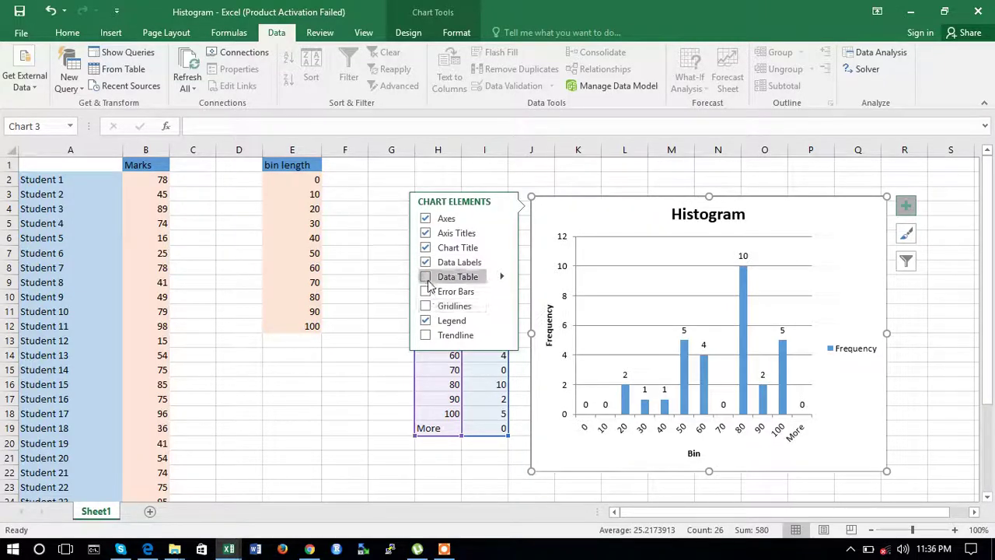
{"action": "left_click", "coordinate": [425, 278]}
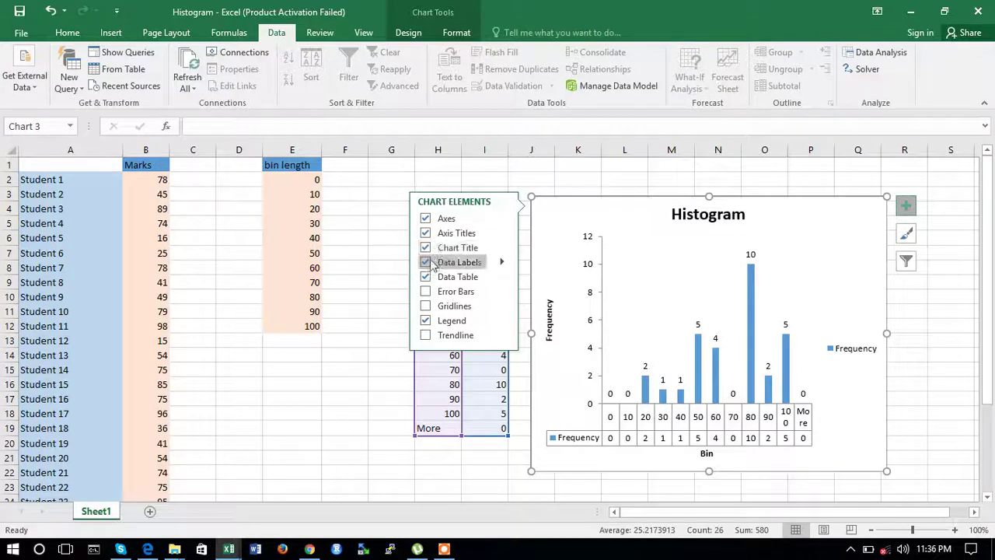
{"action": "left_click", "coordinate": [425, 335]}
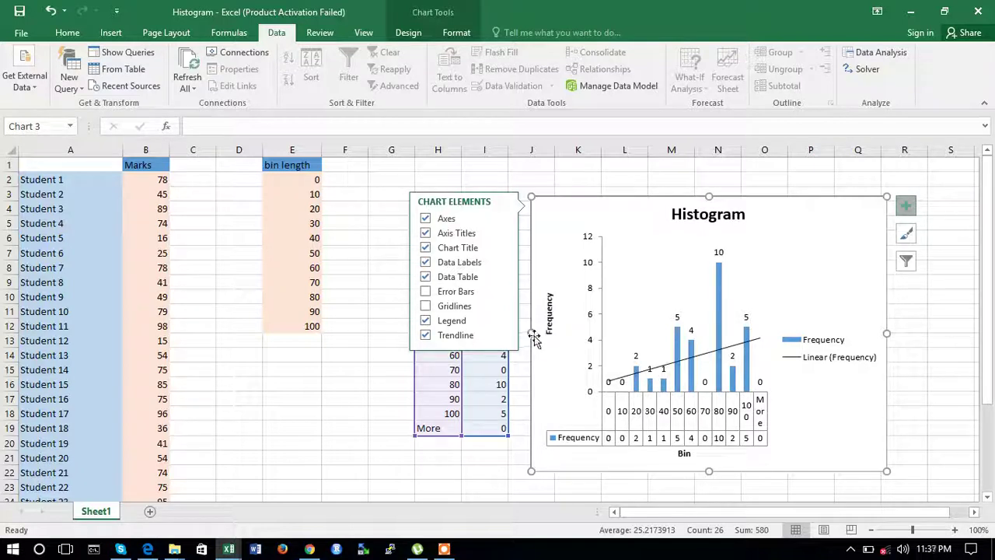
{"action": "left_click_drag", "start_coordinate": [531, 333], "coordinate": [357, 332]}
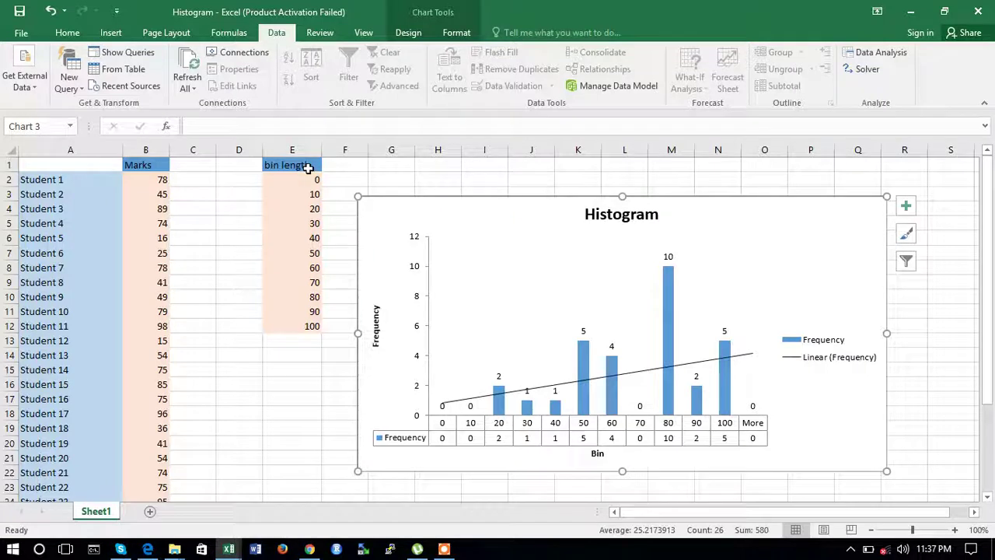
Show the Chart Styles gallery for the Histogram chart and scroll through its preset styles
{"action": "left_click", "coordinate": [906, 234]}
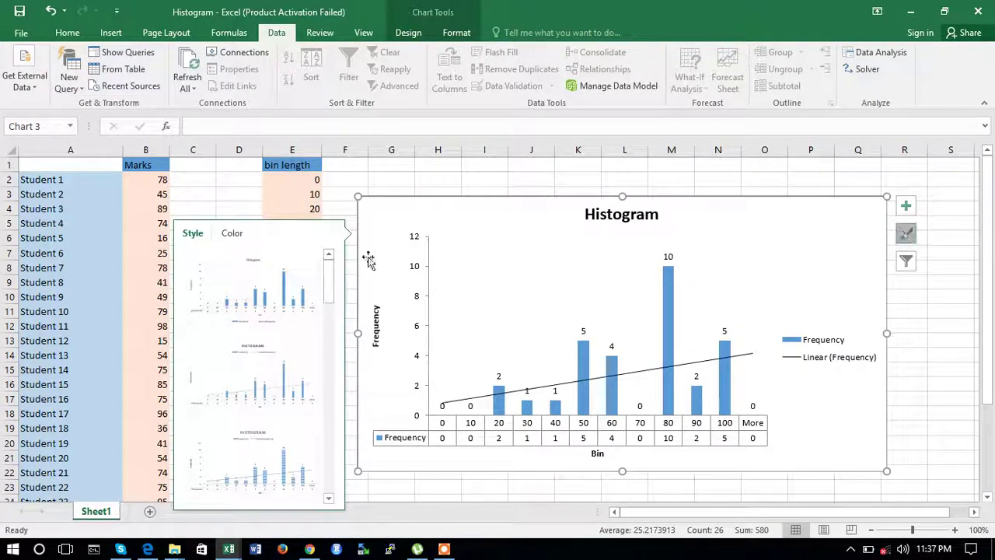
{"action": "left_click_drag", "start_coordinate": [331, 286], "coordinate": [322, 262]}
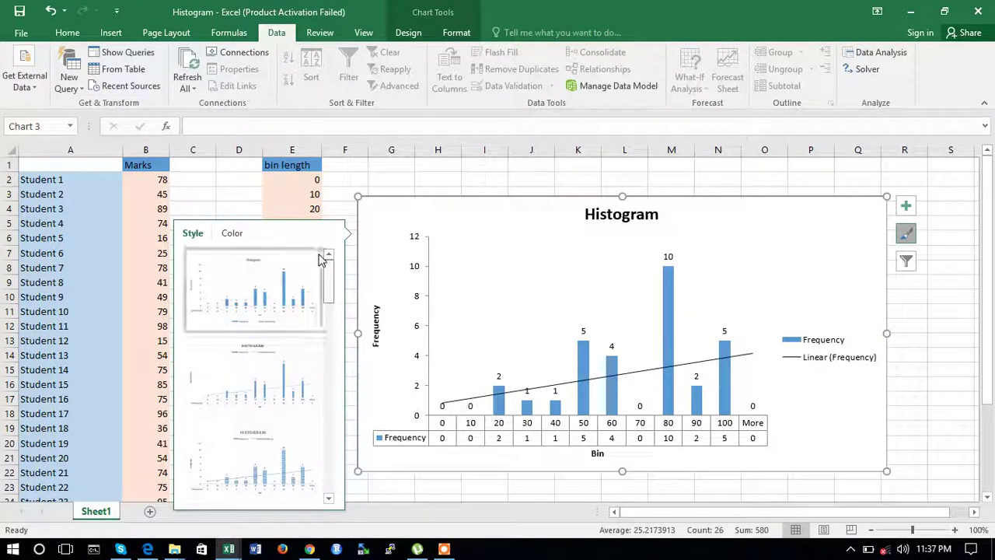